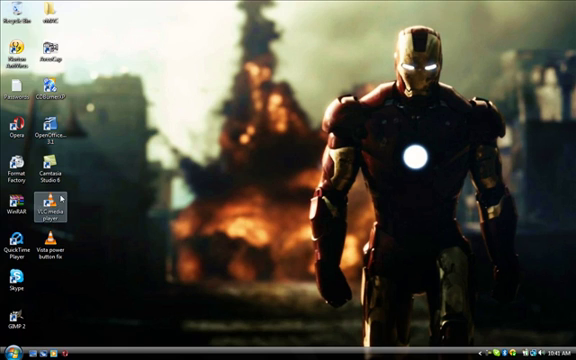
Launch VLC from its desktop shortcut and move the player window over the Iron Man wallpaper
double_click(50, 205)
mouse_move(45, 39)
left_mouse_down()
mouse_move(105, 45)
mouse_move(304, 89)
left_mouse_up()
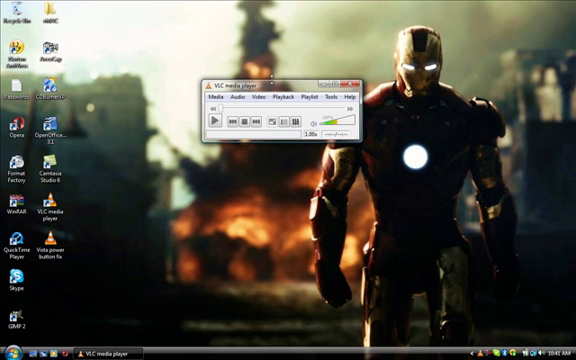
In Video preferences, enable wallpaper mode, set output to DirectX video output, and save
left_click(333, 98)
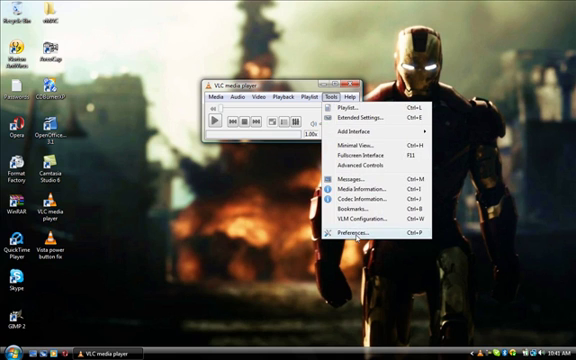
left_click(352, 233)
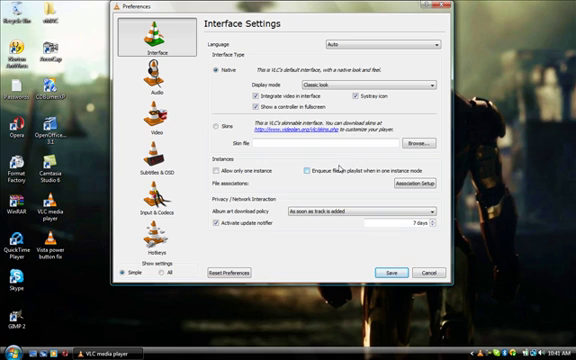
left_click(157, 117)
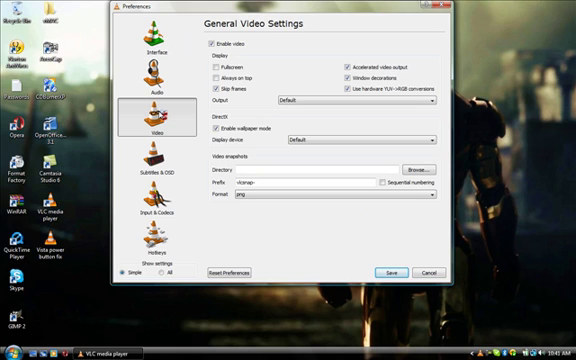
left_click(216, 129)
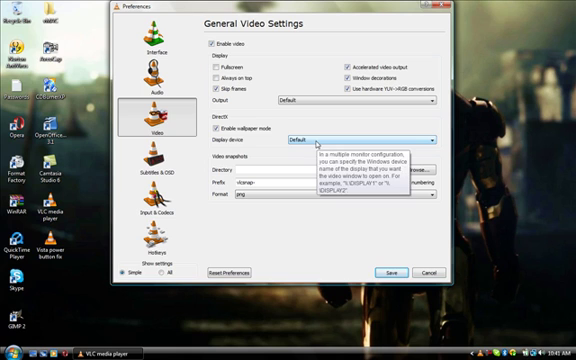
left_click(341, 101)
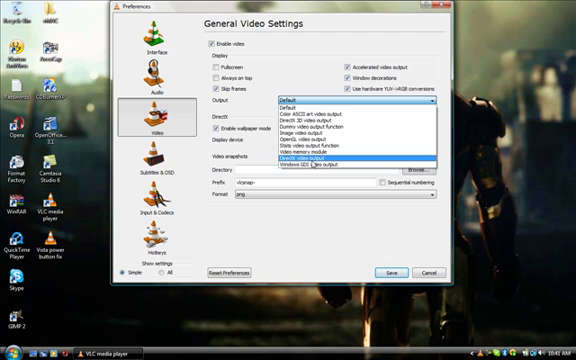
left_click(310, 158)
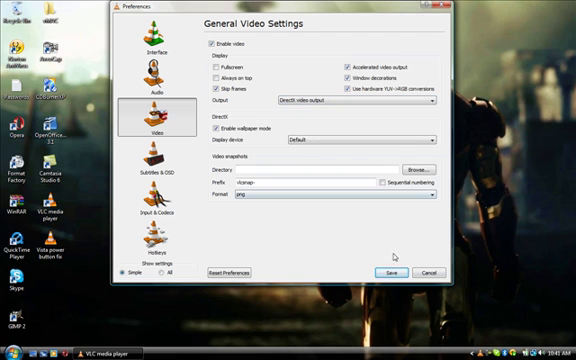
left_click(392, 273)
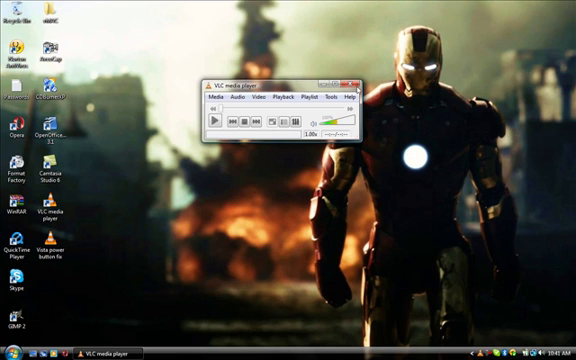
Close VLC and show Open With choices for 'killzone 2 opera' in Administrator's Videos folder
left_click(349, 84)
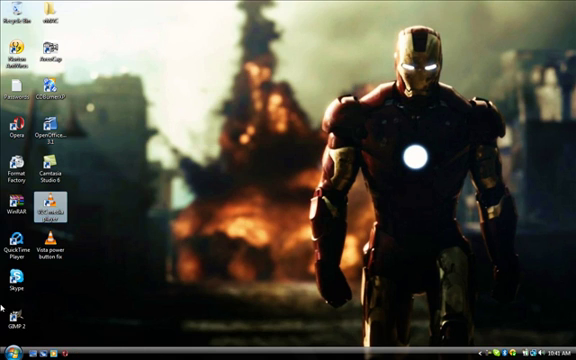
key("super")
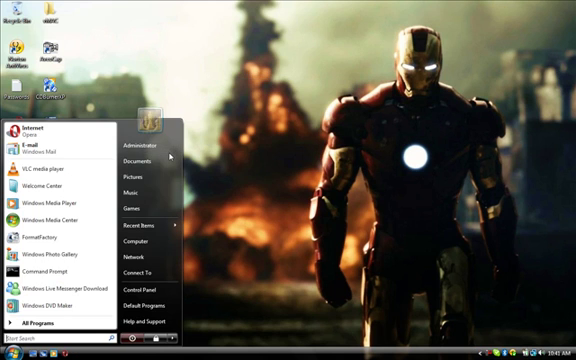
left_click(148, 124)
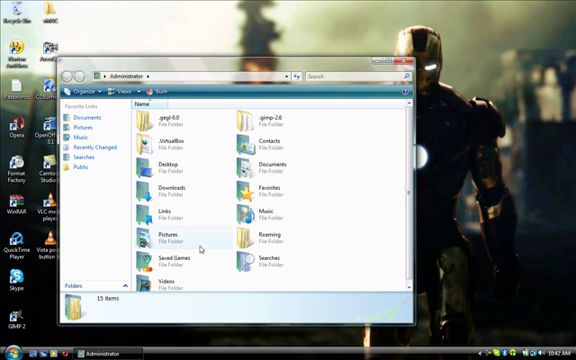
double_click(167, 279)
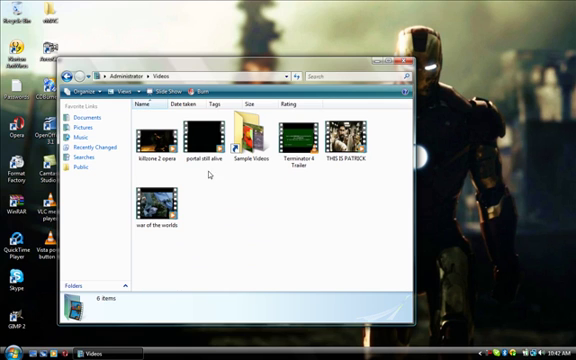
right_click(160, 150)
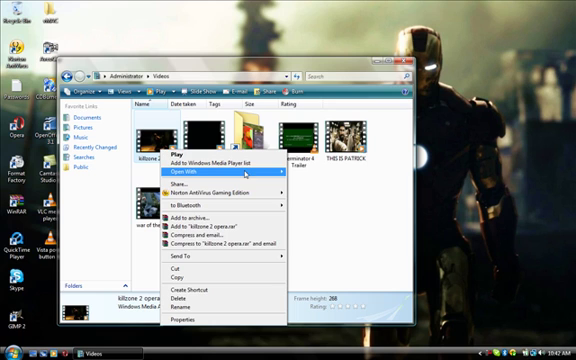
mouse_move(200, 171)
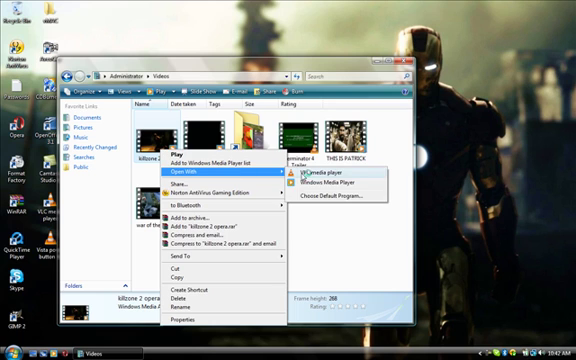
Play 'killzone 2 opera' in VLC, minimize the player, and close the Videos window and notification
left_click(307, 174)
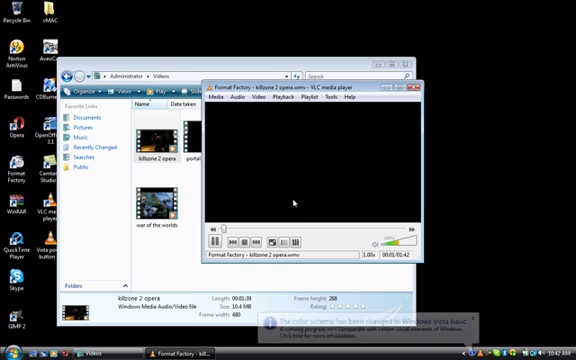
left_click(388, 88)
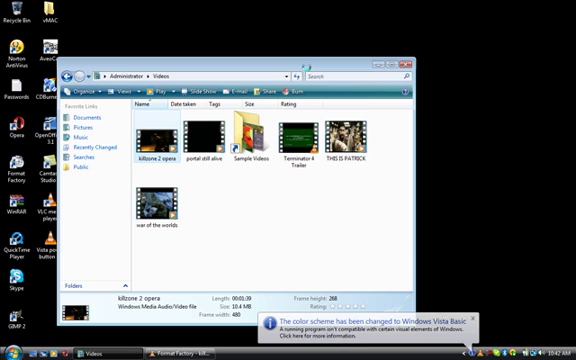
left_click(474, 319)
key("alt+F4")
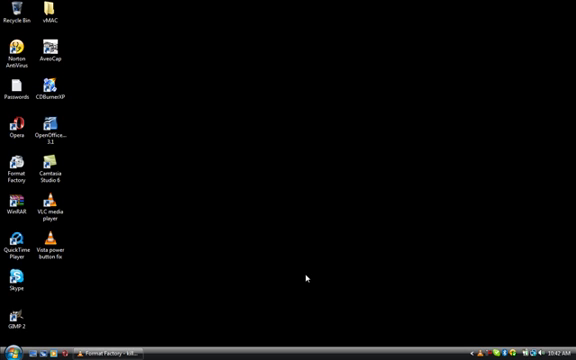
Briefly restore VLC, then stop the wallpaper video from the VLC tray icon menu
left_click(98, 352)
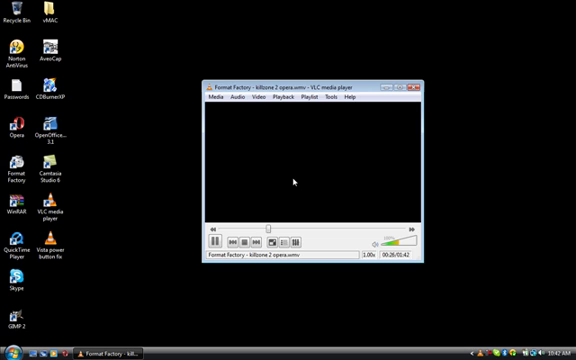
left_click(386, 87)
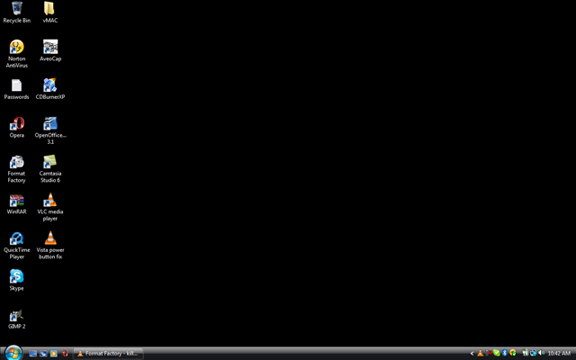
right_click(481, 353)
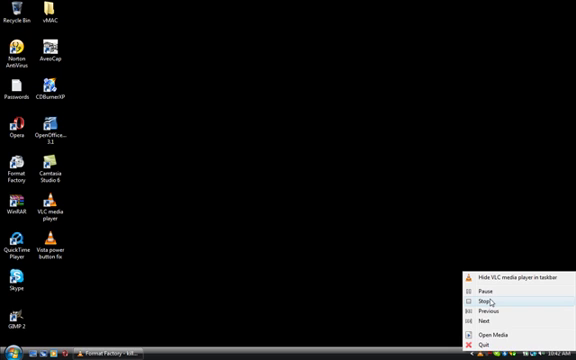
left_click(290, 248)
left_click(10, 353)
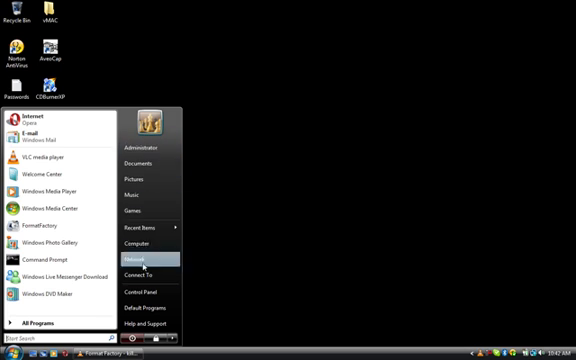
left_click(243, 160)
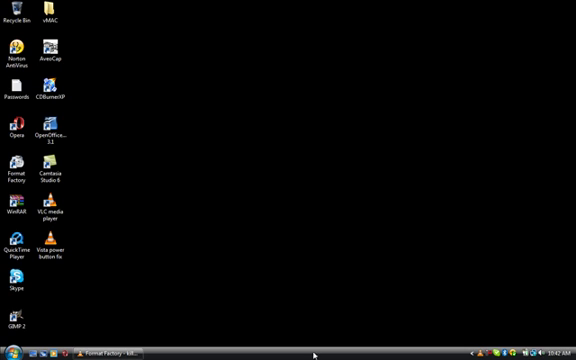
Pause the video from the tray icon, restore the VLC window, and close it
right_click(480, 354)
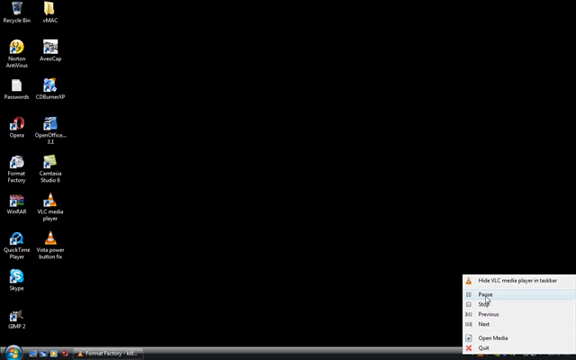
left_click(486, 296)
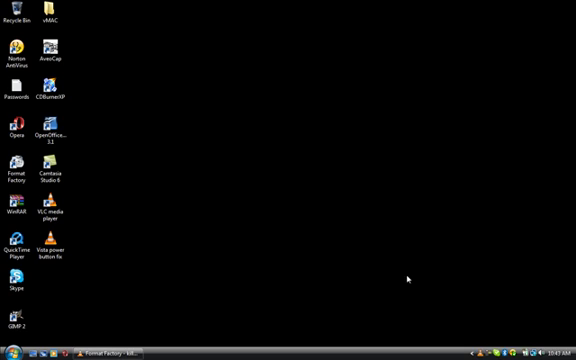
left_click(140, 354)
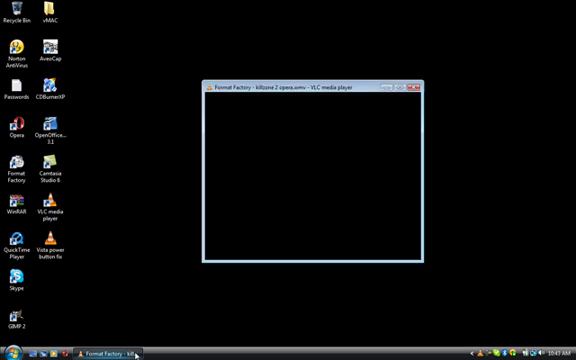
left_click(415, 87)
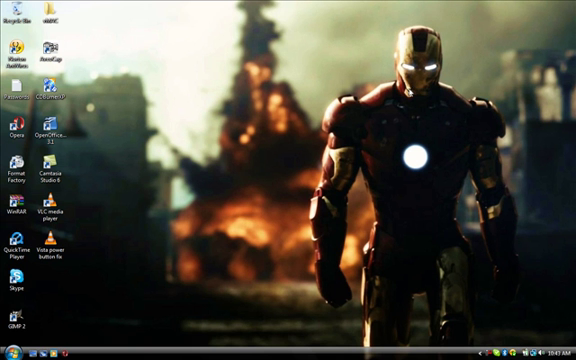
Relaunch VLC media player from the desktop shortcut
key("super")
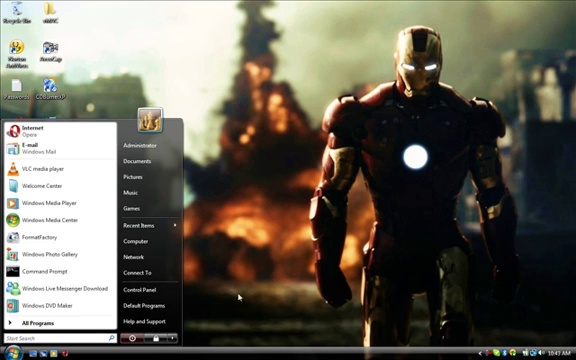
key("super")
double_click(48, 205)
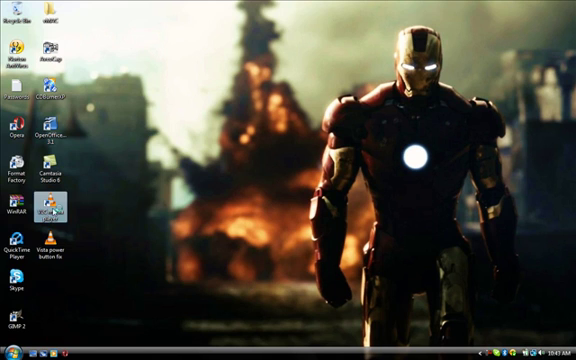
Set the Video preferences output back to Default and save
left_click(330, 97)
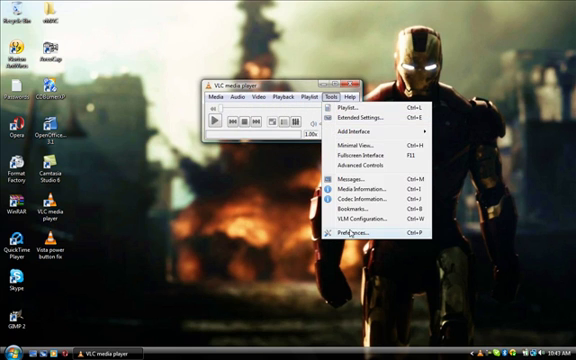
left_click(351, 233)
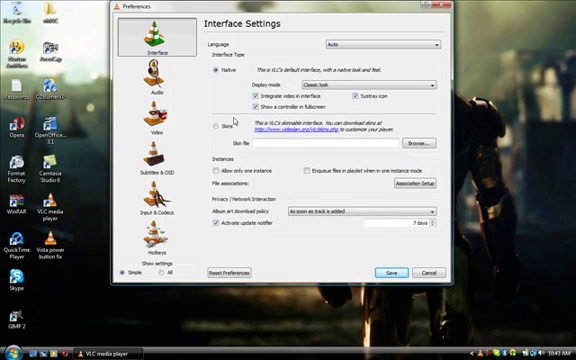
left_click(157, 118)
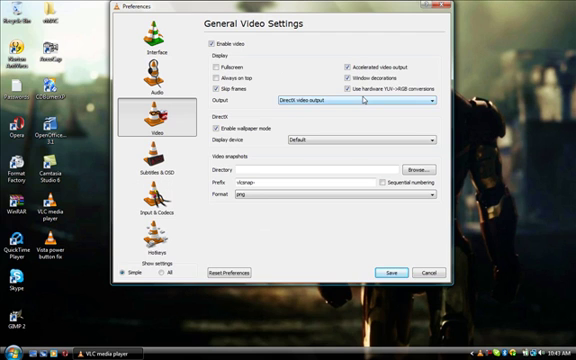
left_click(364, 100)
left_click(338, 107)
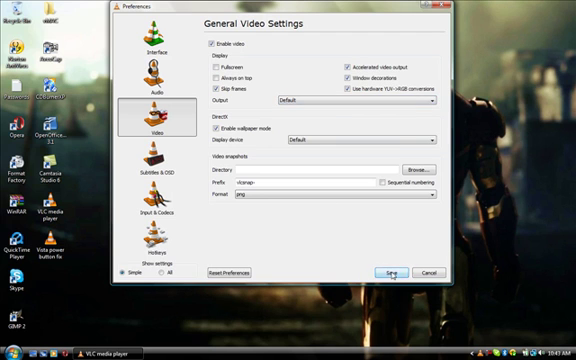
left_click(391, 273)
Close VLC and open the Administrator folder from the Start menu
left_click(352, 84)
left_click(8, 352)
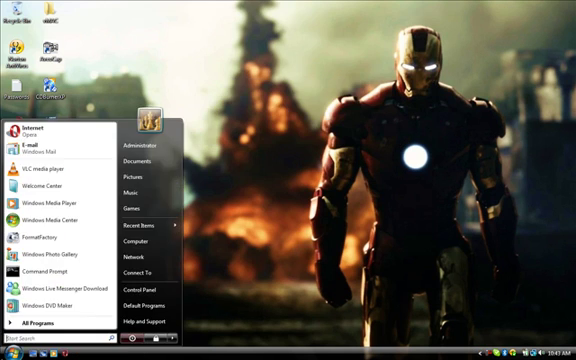
left_click(160, 144)
Open the Videos folder and play 'killzone 2 opera' with VLC media player
double_click(166, 282)
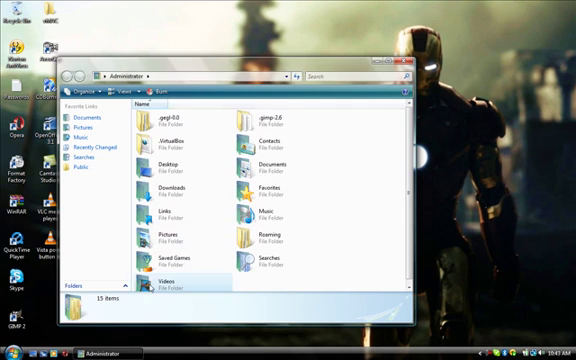
right_click(168, 157)
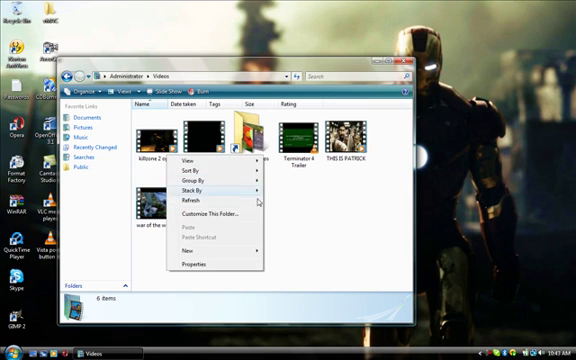
key("Escape")
left_click(155, 140)
right_click(167, 140)
mouse_move(210, 163)
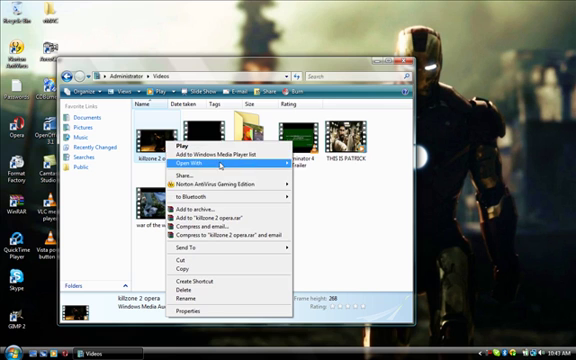
left_click(322, 164)
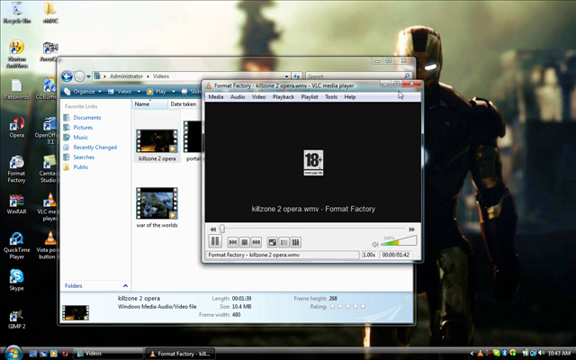
Minimize Explorer, move the VLC window up, pause the video, and close VLC
left_click(380, 62)
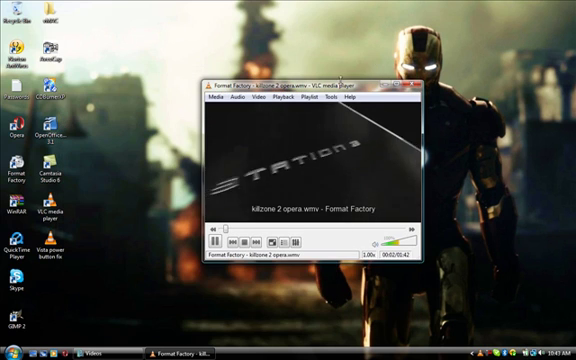
left_click_drag(356, 87, 364, 67)
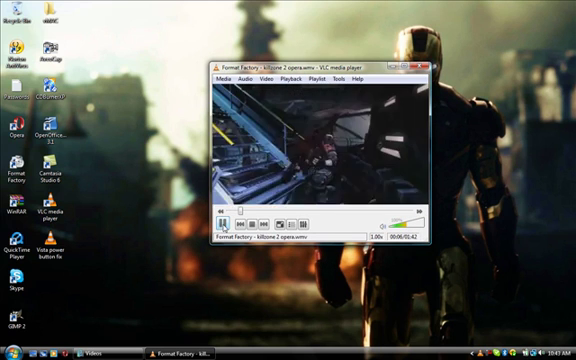
left_click(222, 224)
left_click(424, 66)
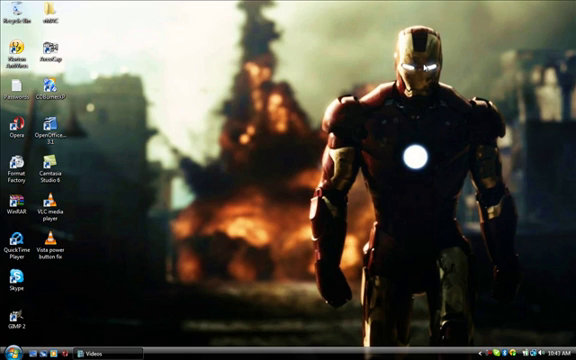